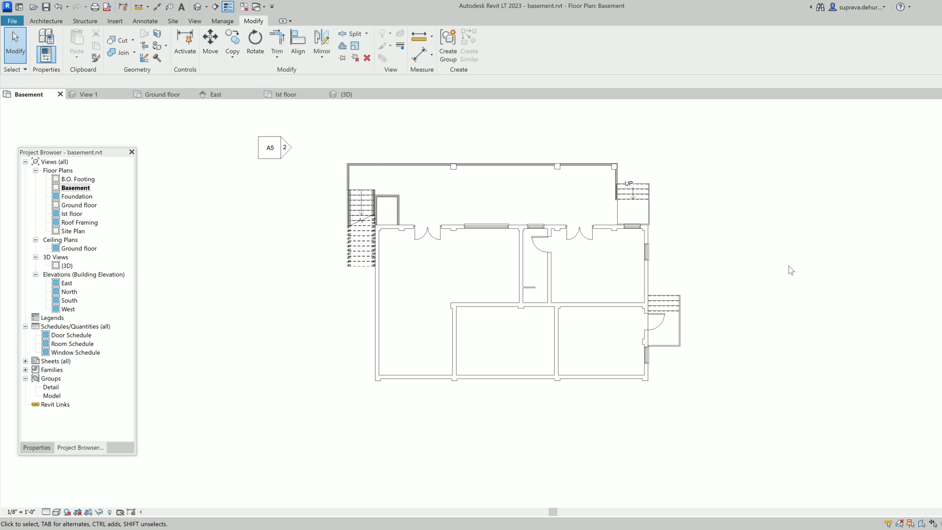
Window-select the Basement plan, show its Properties, then pick top-wall columns to inspect them
{"action": "left_click_drag", "start_coordinate": [326, 143], "coordinate": [758, 404]}
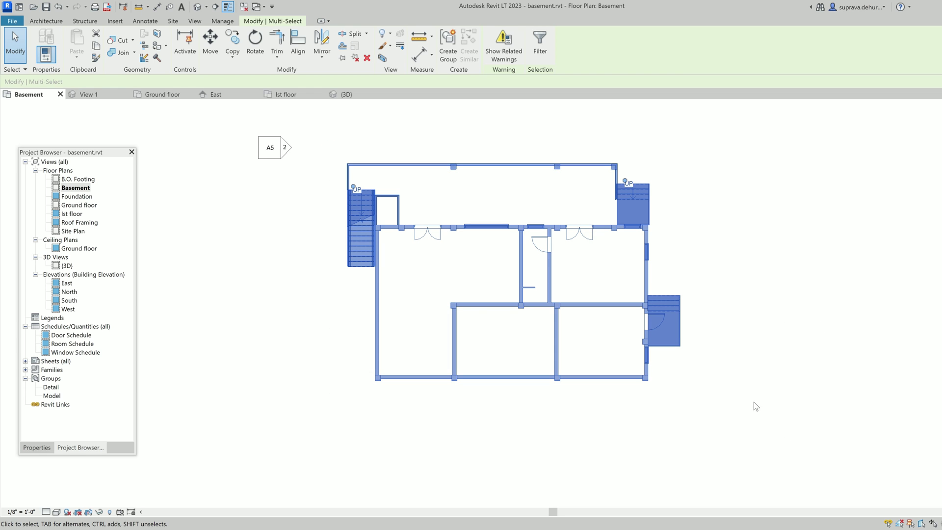
{"action": "left_click", "coordinate": [43, 447]}
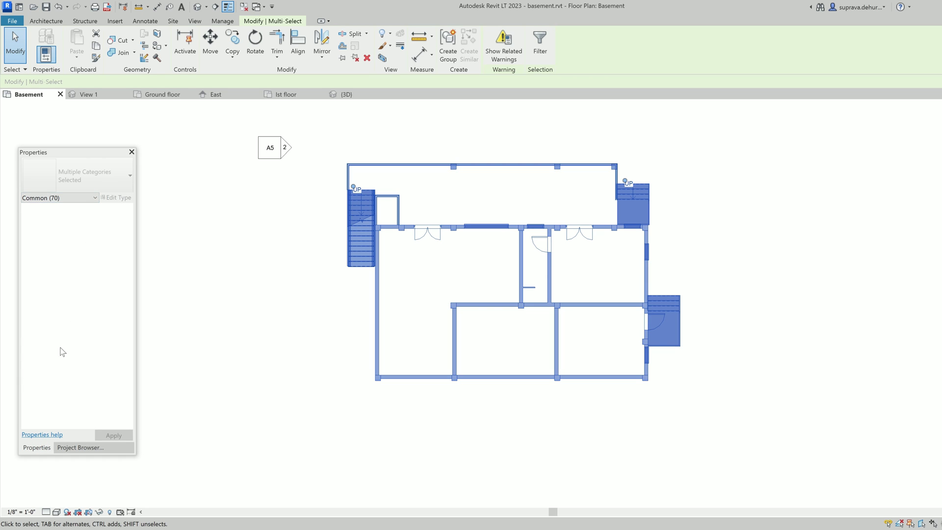
{"action": "left_click", "coordinate": [251, 295]}
{"action": "left_click", "coordinate": [453, 167]}
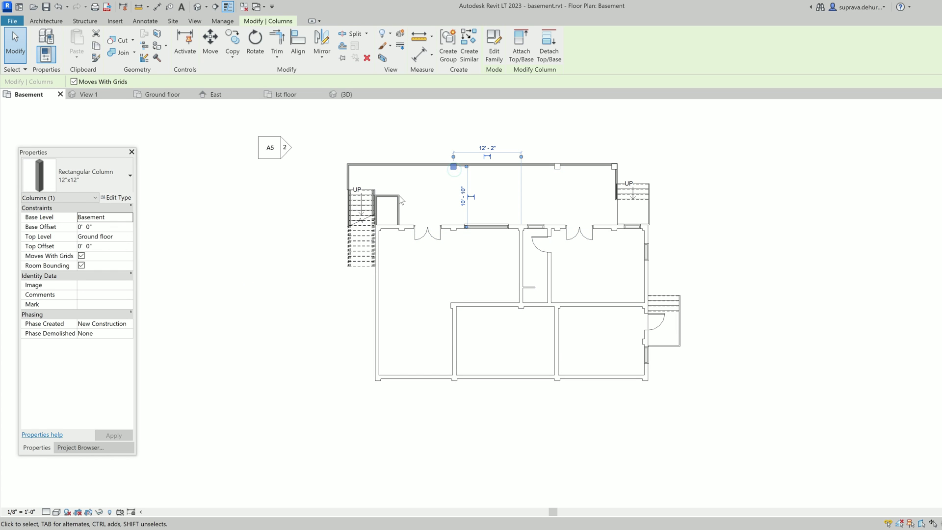
{"action": "left_click", "coordinate": [557, 167]}
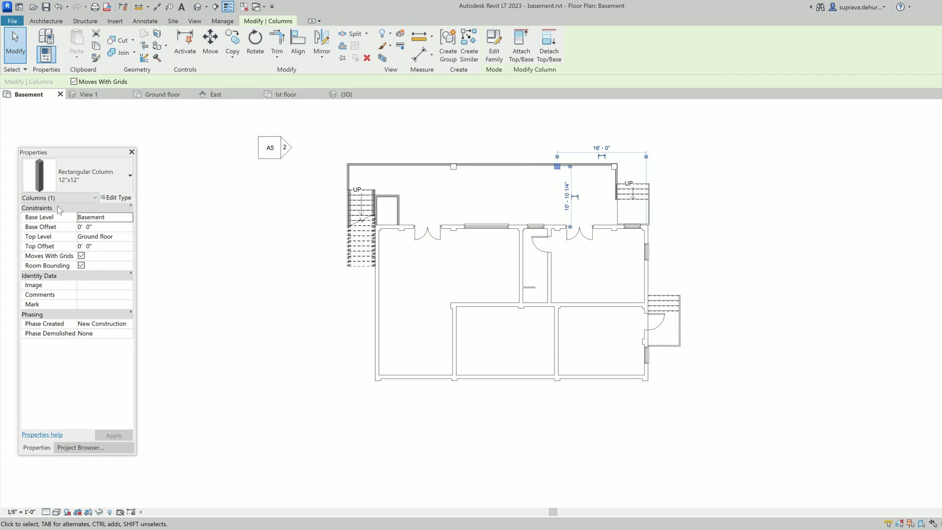
Select the two top-wall columns, the top-right corner column and the column below it
{"action": "left_click", "coordinate": [245, 265]}
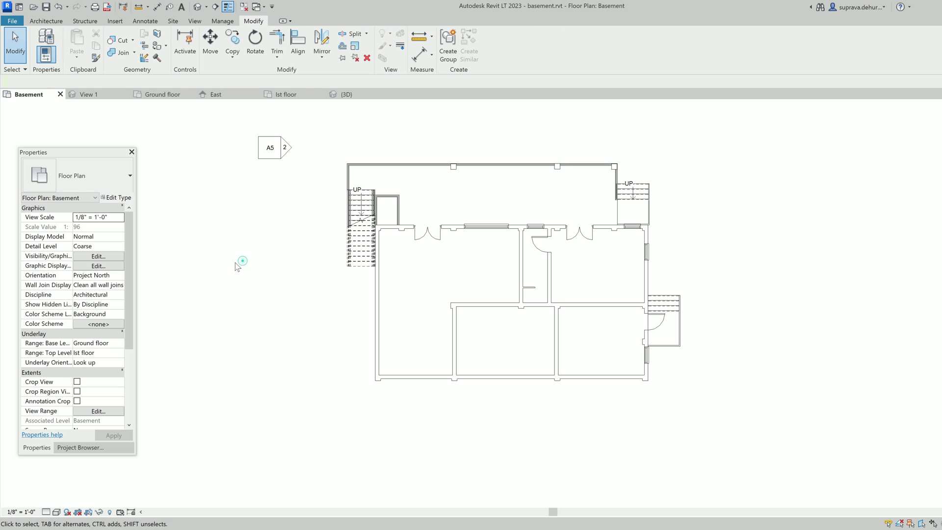
{"action": "left_click_drag", "start_coordinate": [437, 149], "coordinate": [587, 206]}
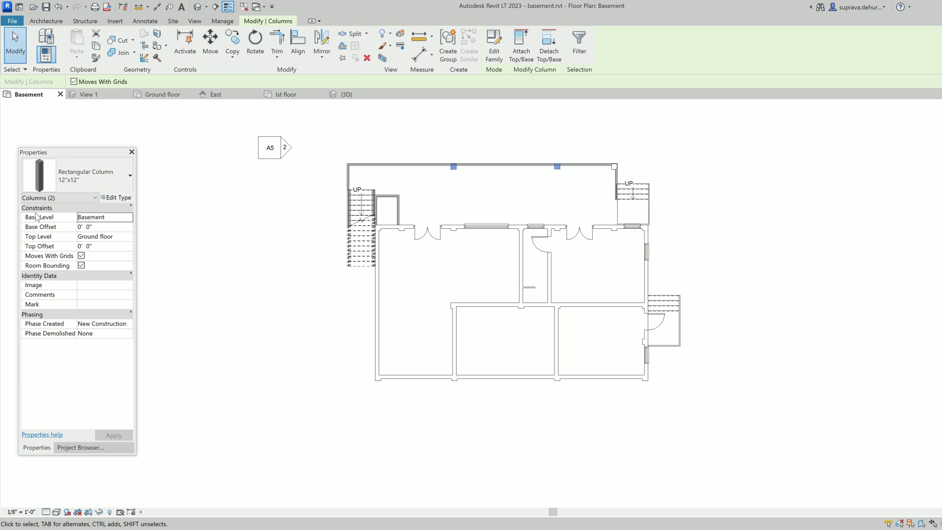
{"action": "left_click", "coordinate": [243, 296]}
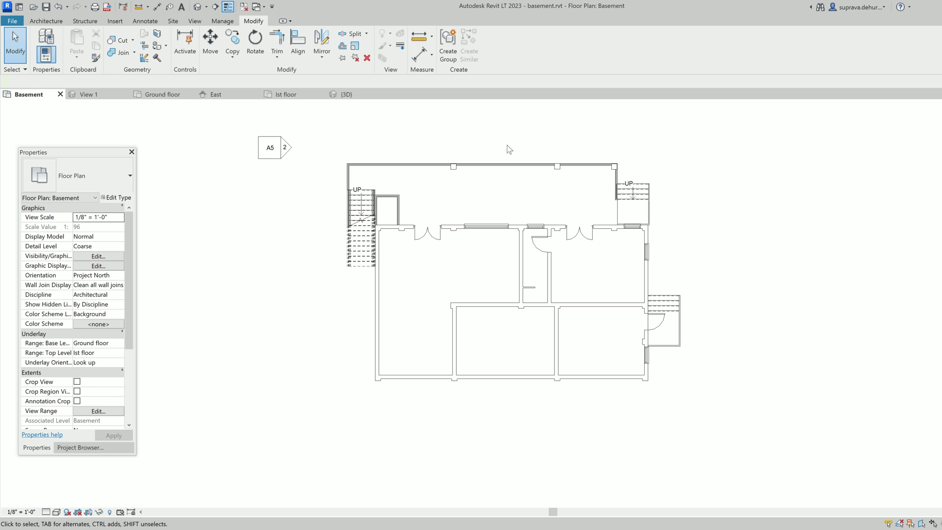
{"action": "left_click", "coordinate": [453, 167]}
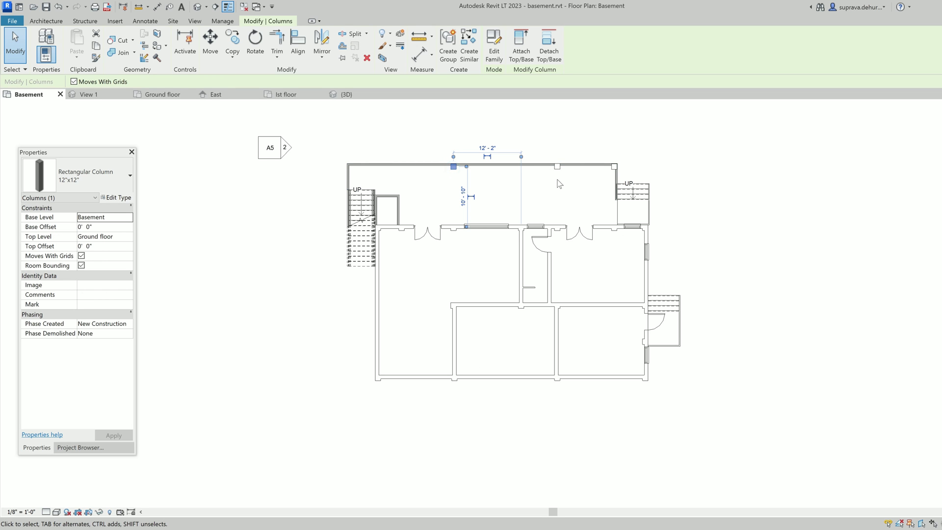
{"action": "left_click", "coordinate": [557, 167], "text": "ctrl"}
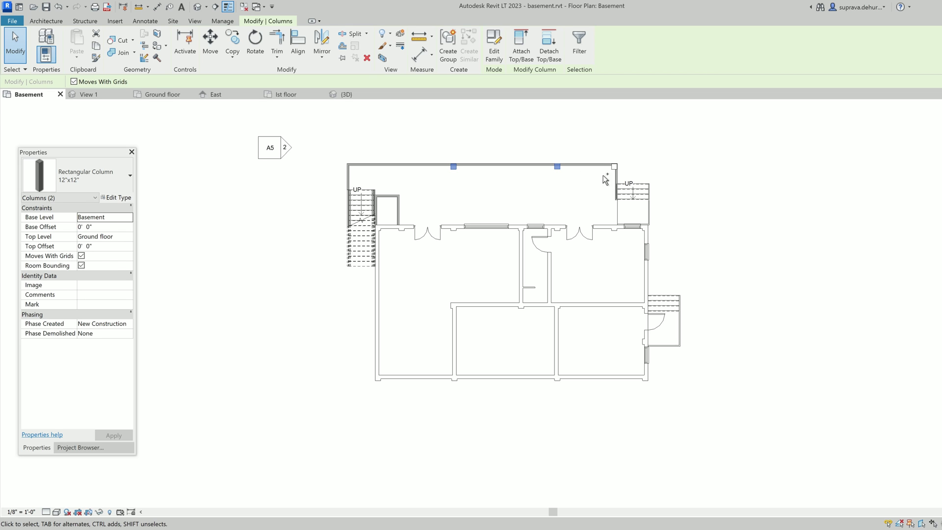
{"action": "left_click", "coordinate": [613, 167], "text": "ctrl"}
{"action": "left_click", "coordinate": [614, 228], "text": "ctrl"}
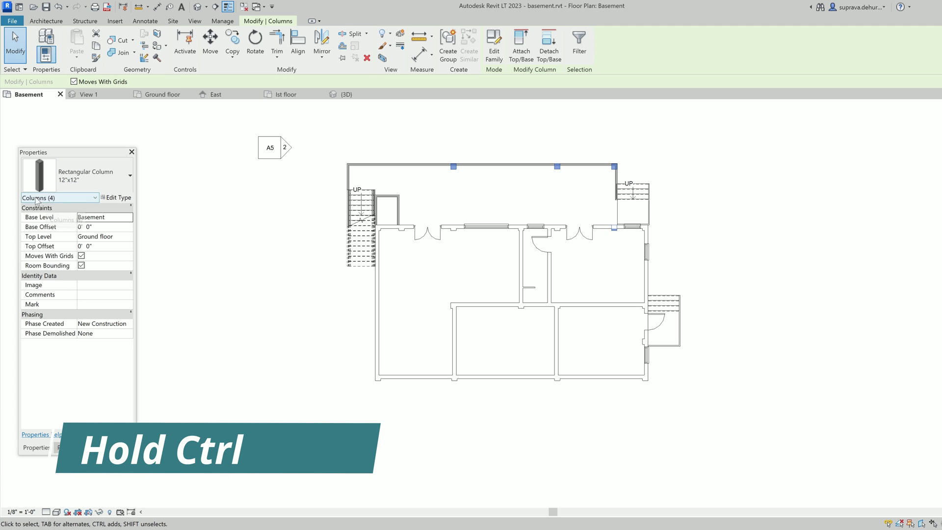
Add an interior window, reselect the top-wall and corner columns, then clear the selection
{"action": "left_click", "coordinate": [481, 227], "text": "ctrl"}
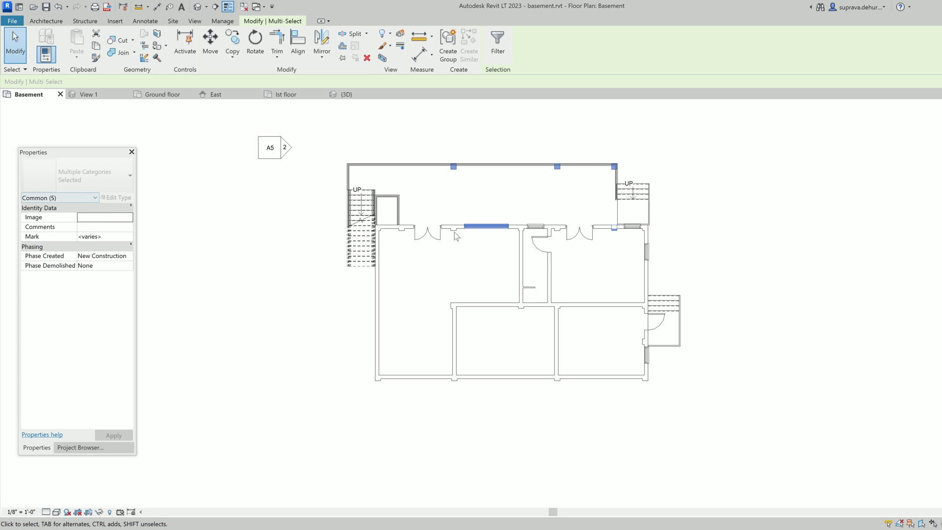
{"action": "left_click", "coordinate": [480, 256]}
{"action": "left_click_drag", "start_coordinate": [432, 146], "coordinate": [580, 190]}
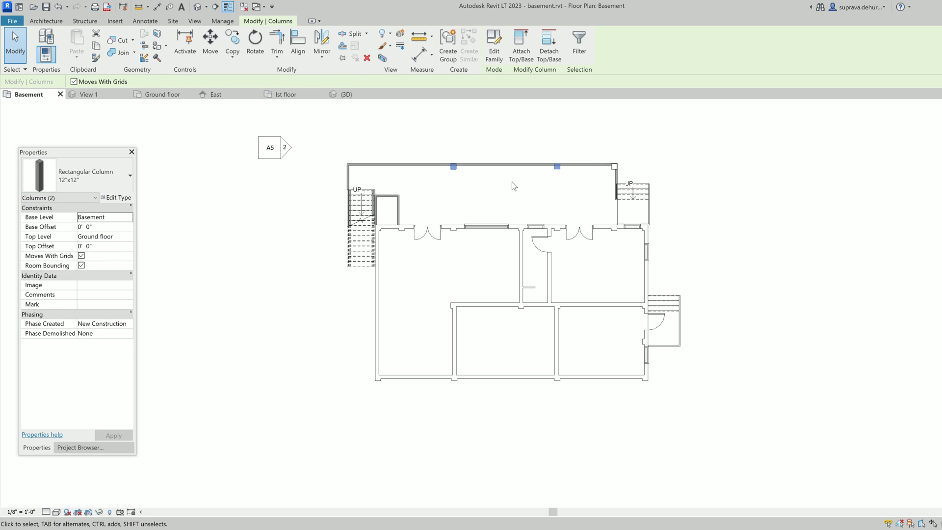
{"action": "left_click", "coordinate": [614, 168], "text": "ctrl"}
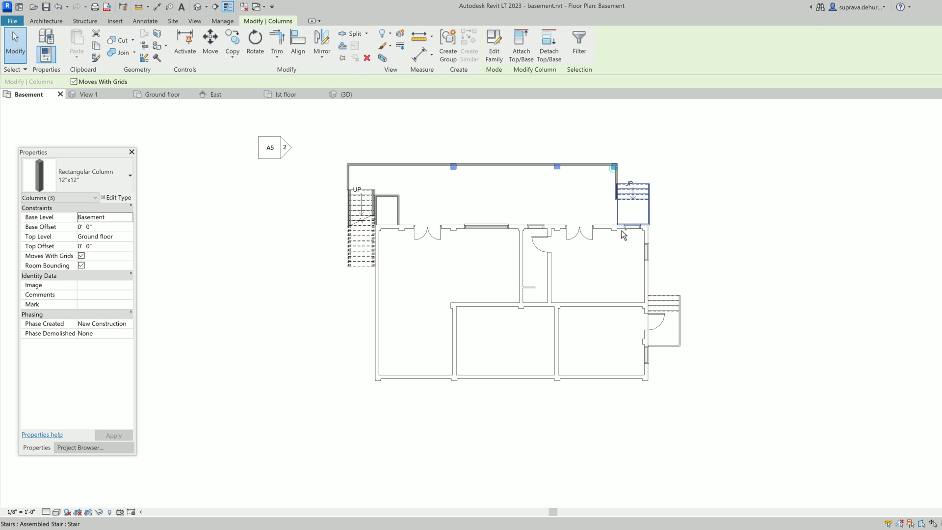
{"action": "left_click", "coordinate": [614, 228], "text": "ctrl"}
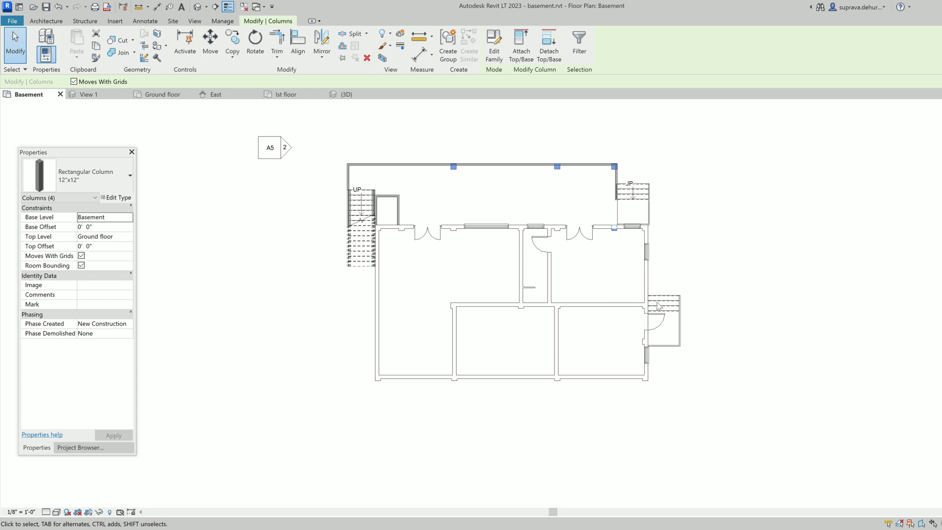
{"action": "left_click", "coordinate": [706, 283]}
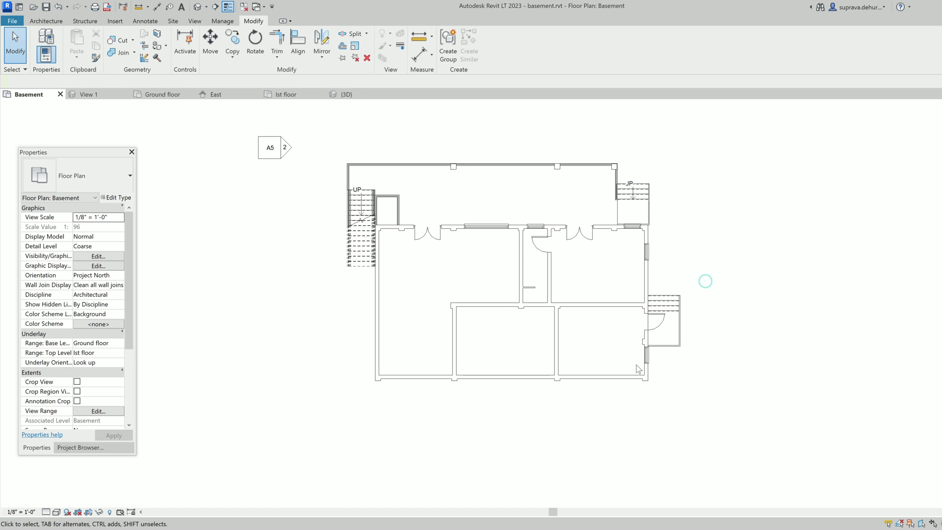
Select both top-wall columns and open the Filter dialog for them
{"action": "left_click", "coordinate": [453, 168]}
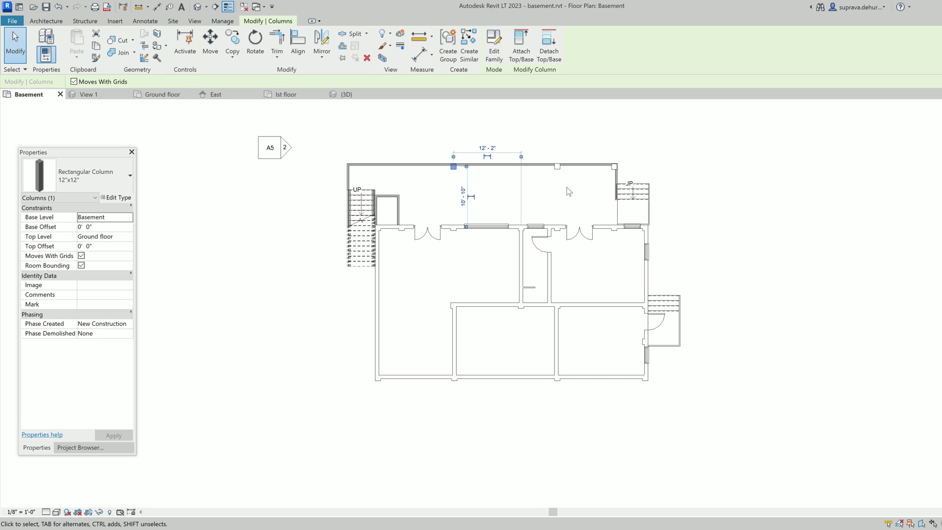
{"action": "left_click", "coordinate": [557, 167], "text": "ctrl"}
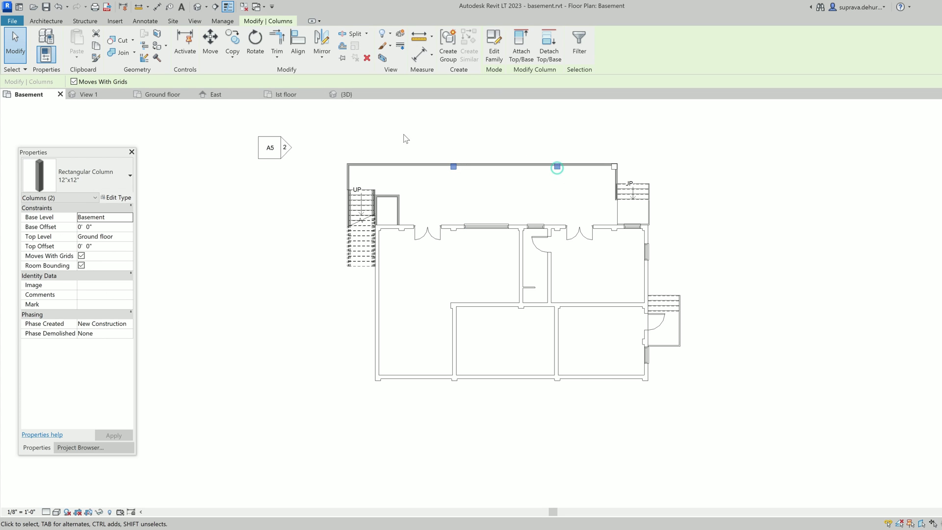
{"action": "left_click", "coordinate": [577, 46]}
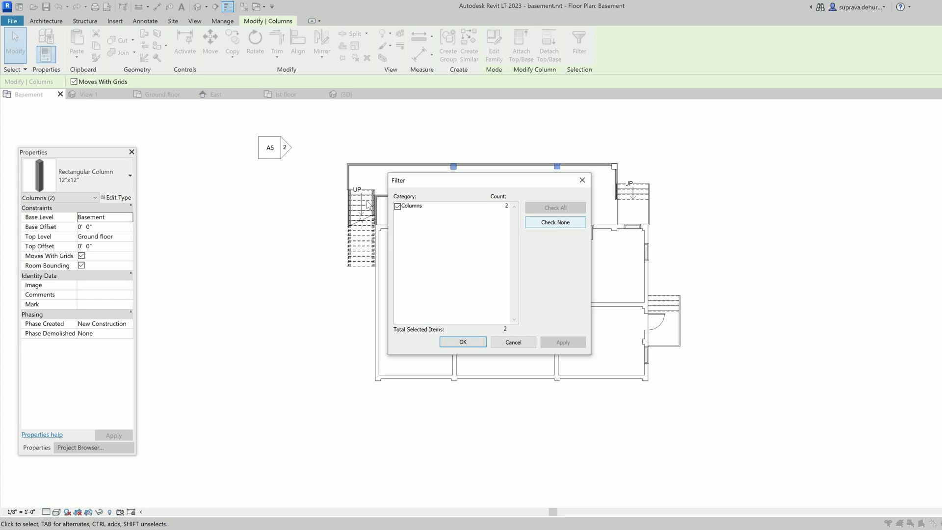
Dismiss the filter, window-select the entire Basement plan and open Filter for its 70 elements
{"action": "left_click", "coordinate": [397, 206]}
{"action": "key", "text": "Return"}
{"action": "left_click_drag", "start_coordinate": [328, 138], "coordinate": [743, 415]}
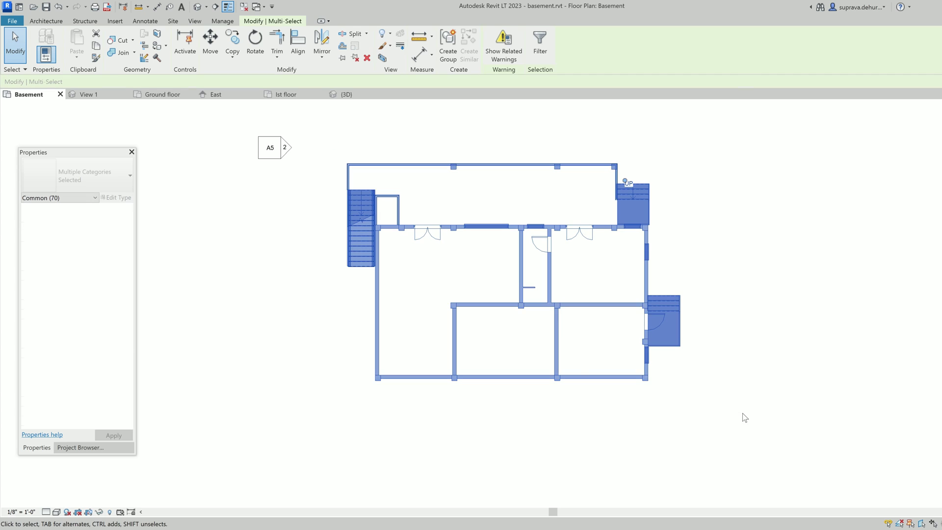
{"action": "left_click", "coordinate": [539, 49]}
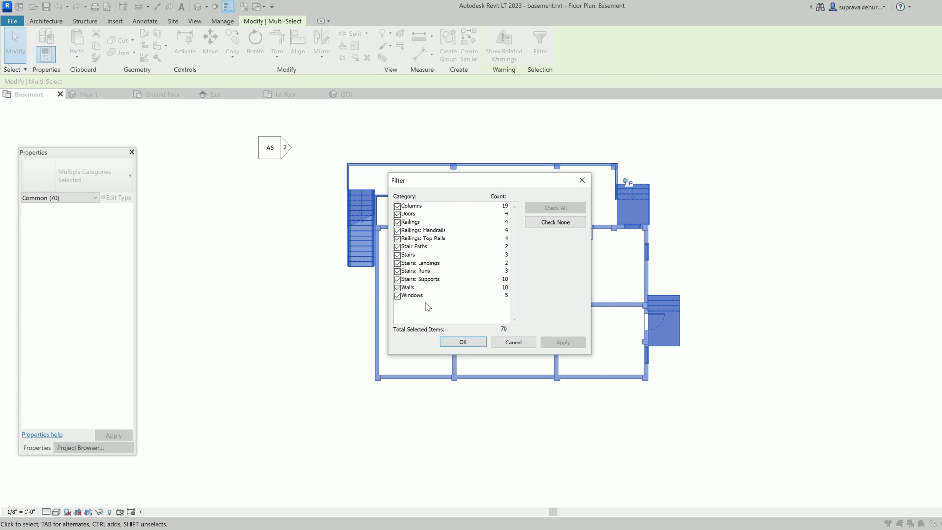
Filter the selection to the Columns category only, leaving 19 columns selected
{"action": "left_click", "coordinate": [554, 223]}
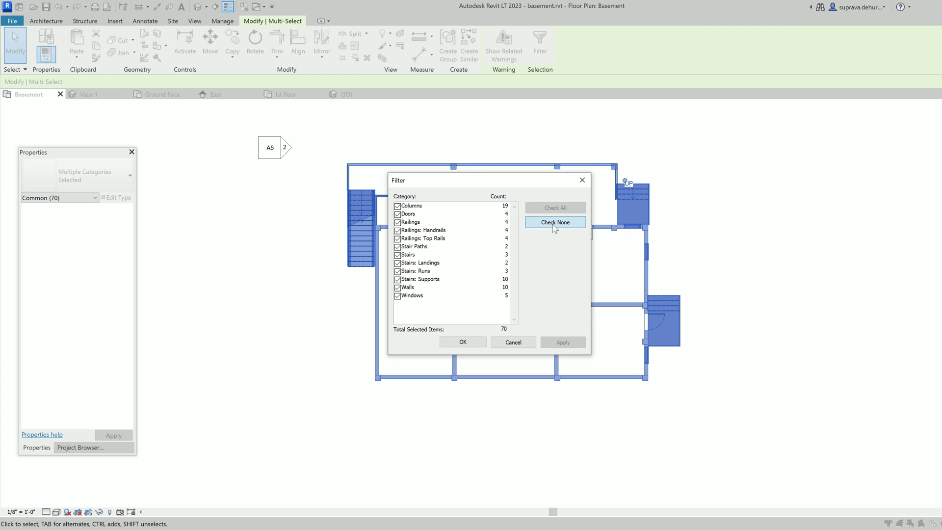
{"action": "left_click", "coordinate": [399, 206]}
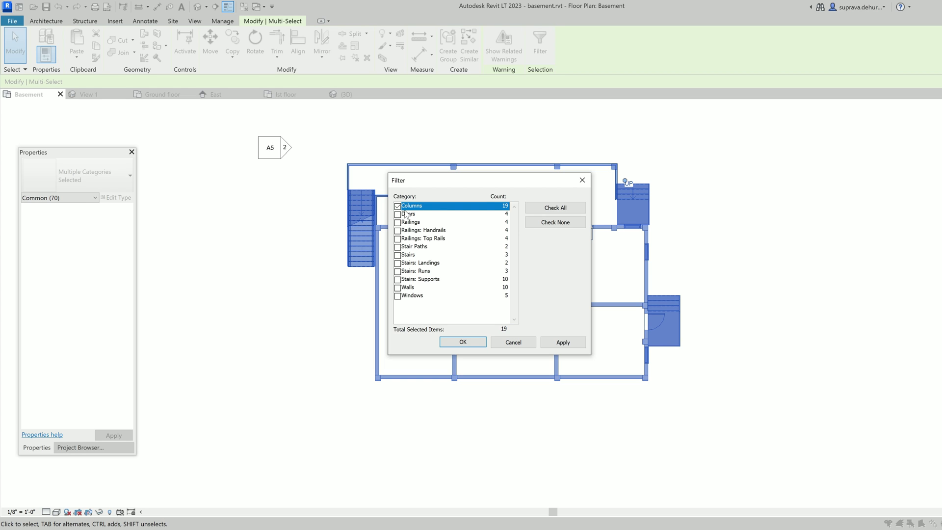
{"action": "left_click", "coordinate": [562, 343]}
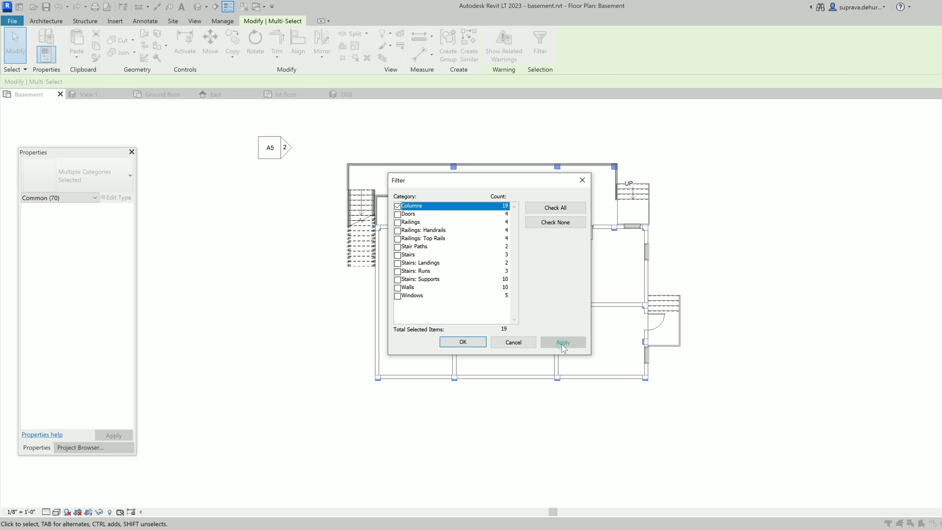
{"action": "left_click", "coordinate": [462, 342]}
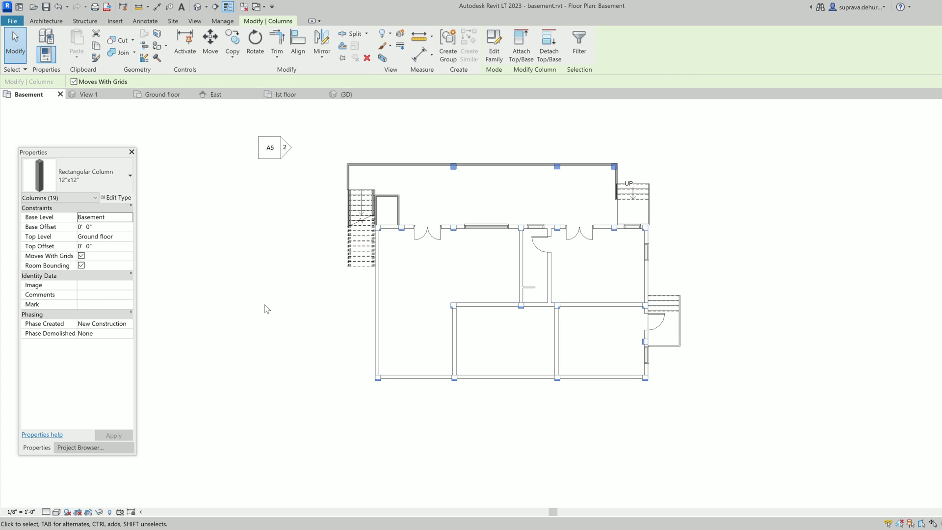
Deselect the columns and open the {3D} view from the Project Browser
{"action": "left_click", "coordinate": [220, 296]}
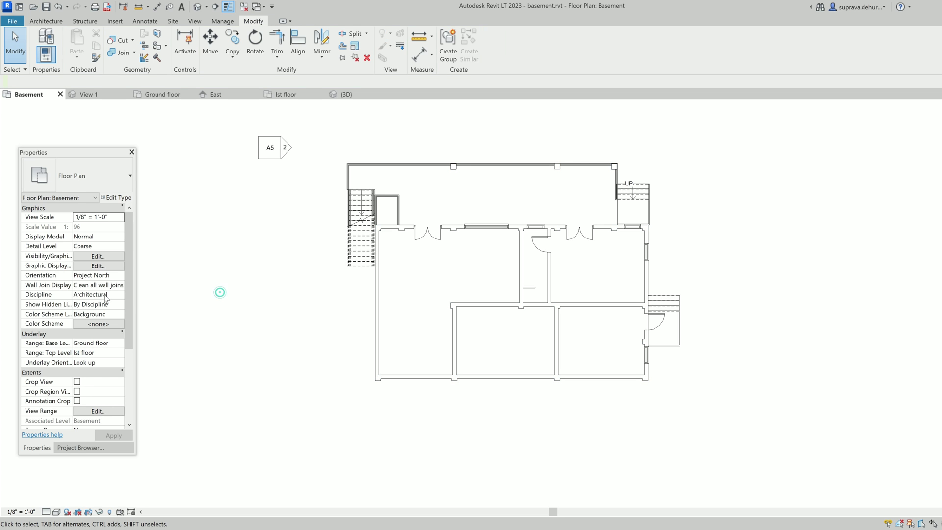
{"action": "left_click", "coordinate": [98, 447]}
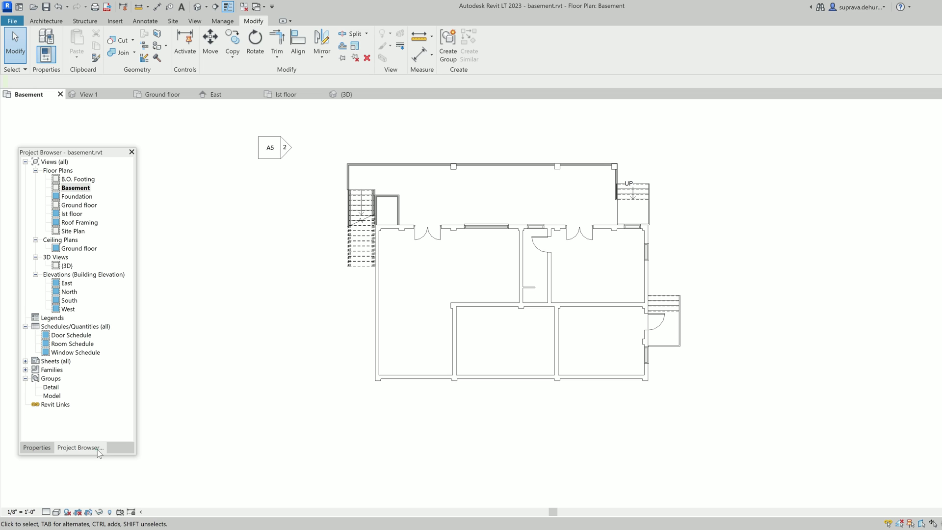
{"action": "left_click", "coordinate": [67, 266]}
{"action": "double_click", "coordinate": [67, 265]}
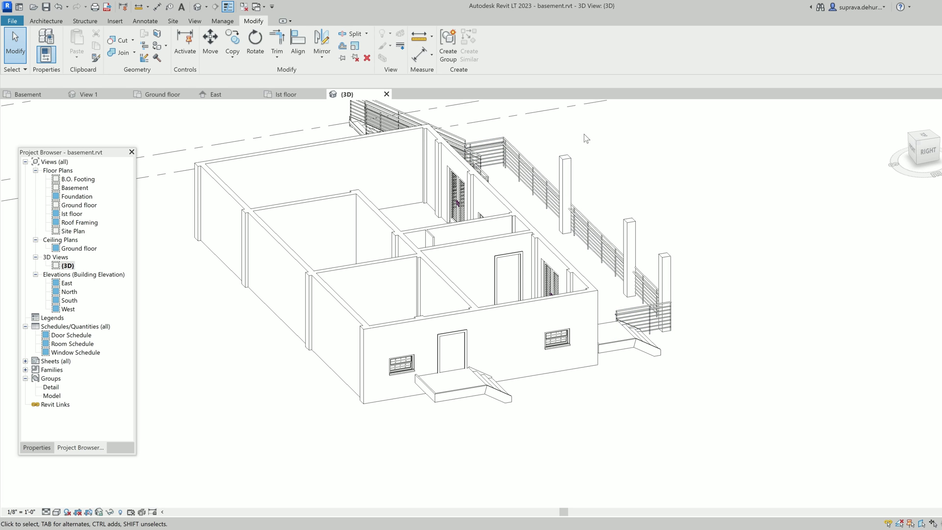
{"action": "left_click", "coordinate": [39, 447]}
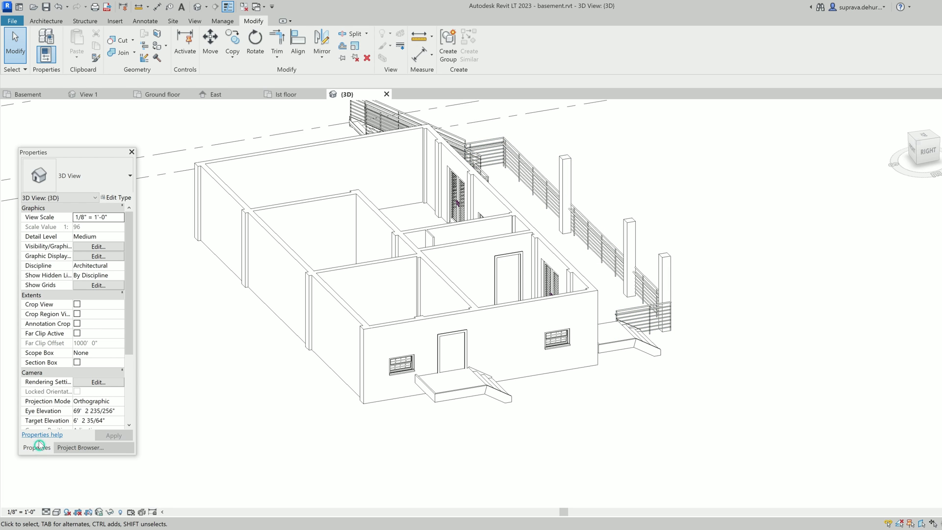
Open the Basement floor plan and window-select the whole plan
{"action": "left_click", "coordinate": [80, 447]}
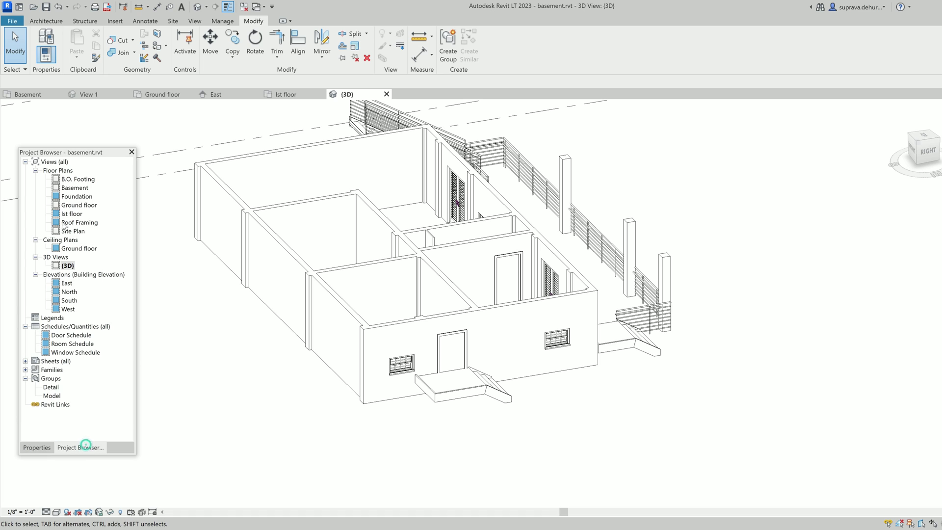
{"action": "double_click", "coordinate": [75, 188]}
{"action": "left_click_drag", "start_coordinate": [315, 139], "coordinate": [781, 470]}
Filter the selection down to only the Columns category, keeping the 19 columns
{"action": "left_click", "coordinate": [539, 43]}
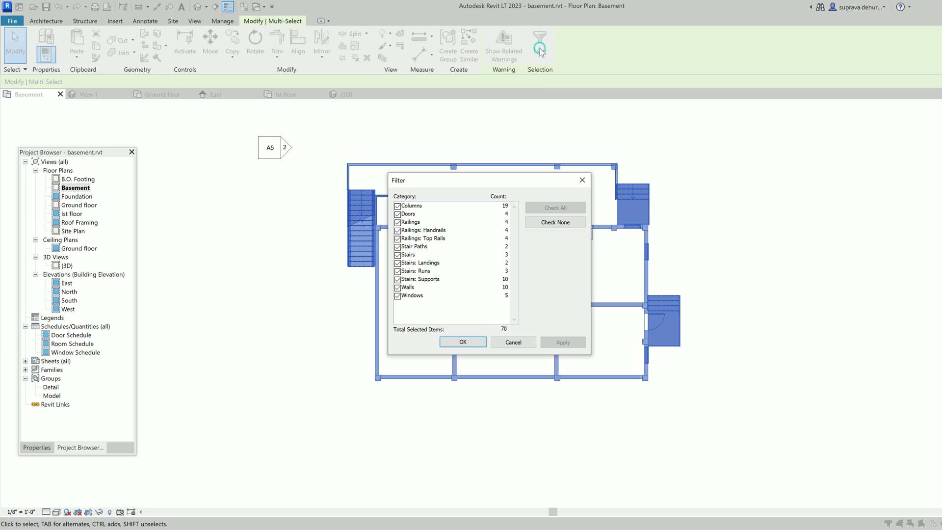
{"action": "left_click", "coordinate": [555, 222]}
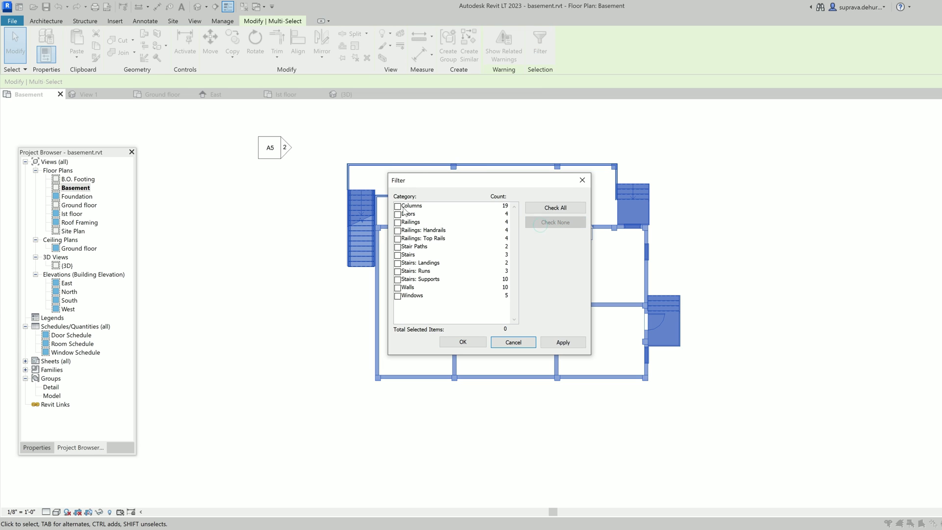
{"action": "left_click", "coordinate": [397, 206]}
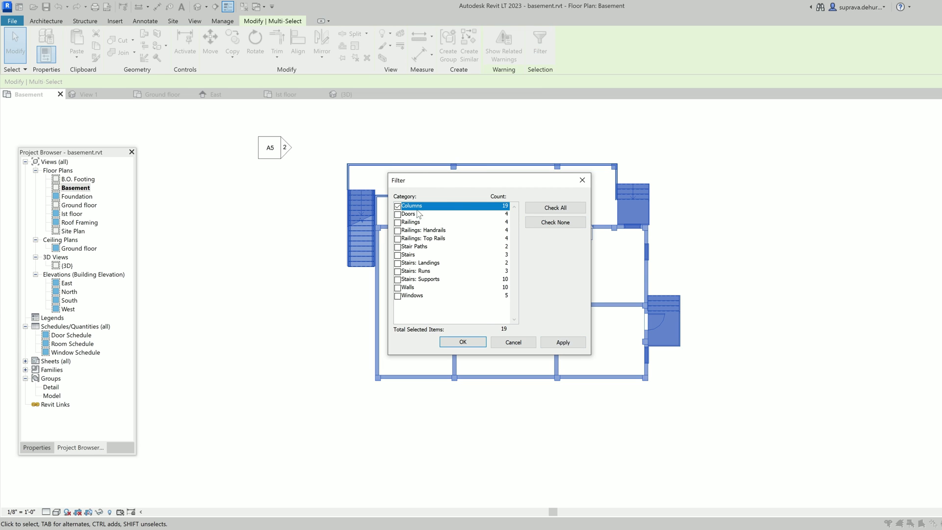
{"action": "left_click", "coordinate": [572, 341]}
{"action": "left_click", "coordinate": [462, 342]}
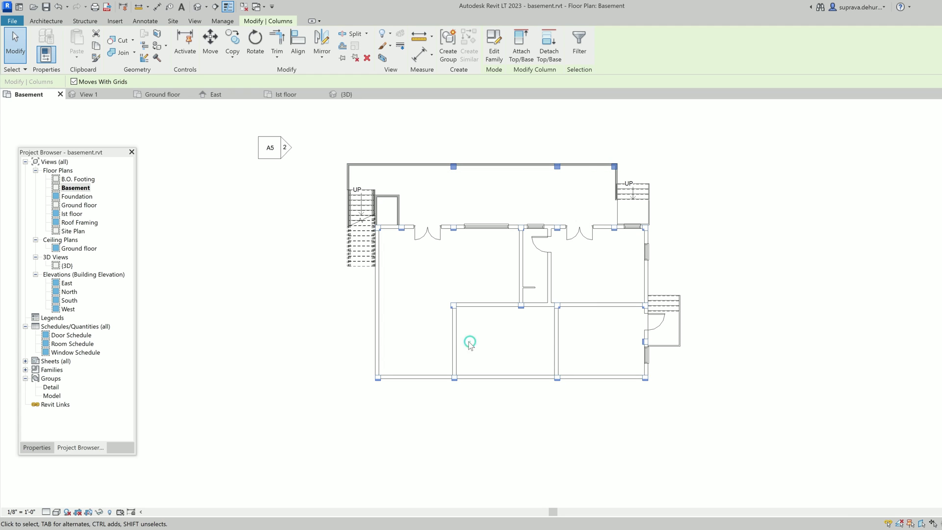
Set the 19 columns' Top Level to 2nd floor and apply, then review Edit Type unchanged
{"action": "left_click", "coordinate": [35, 447]}
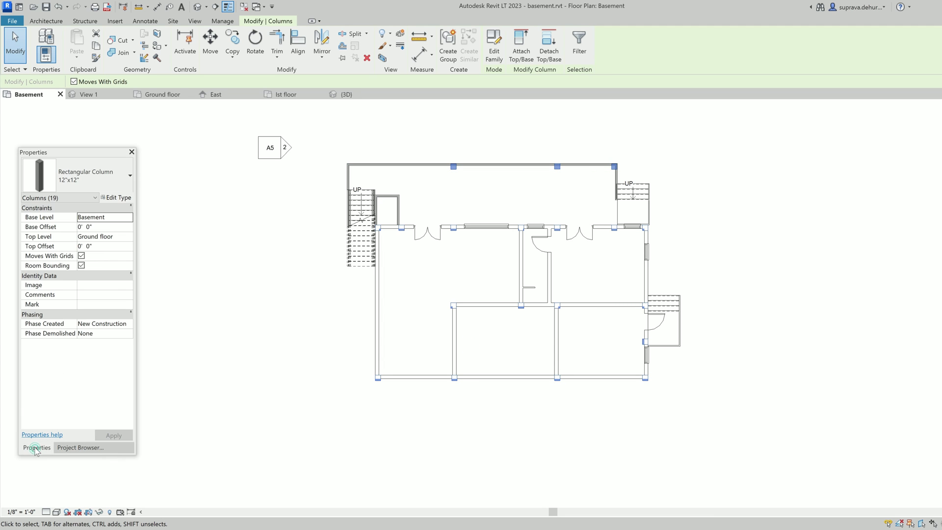
{"action": "left_click", "coordinate": [122, 237]}
{"action": "left_click", "coordinate": [128, 236]}
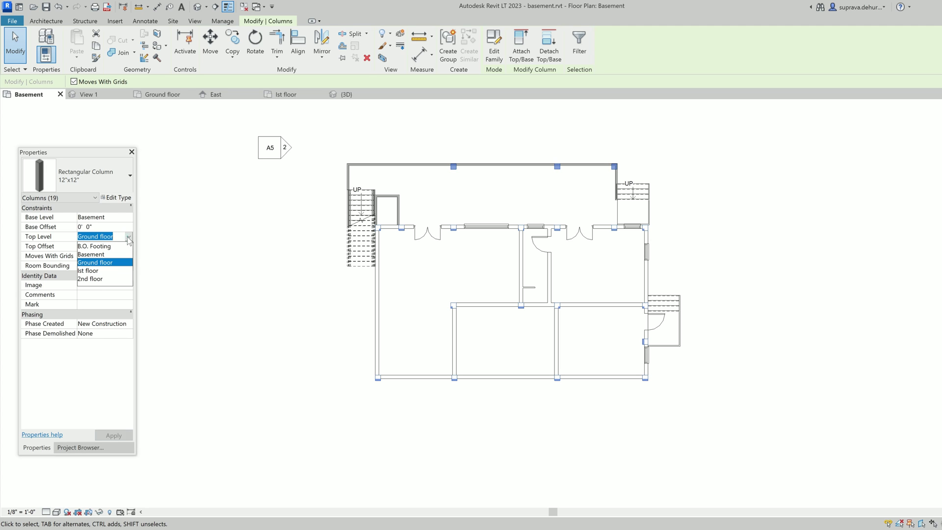
{"action": "left_click", "coordinate": [98, 279]}
{"action": "left_click", "coordinate": [126, 434]}
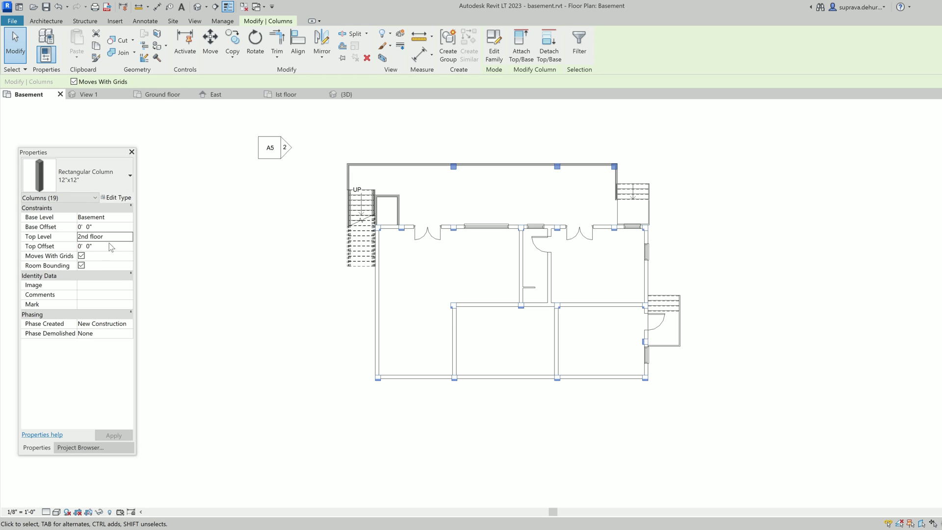
{"action": "left_click", "coordinate": [118, 197]}
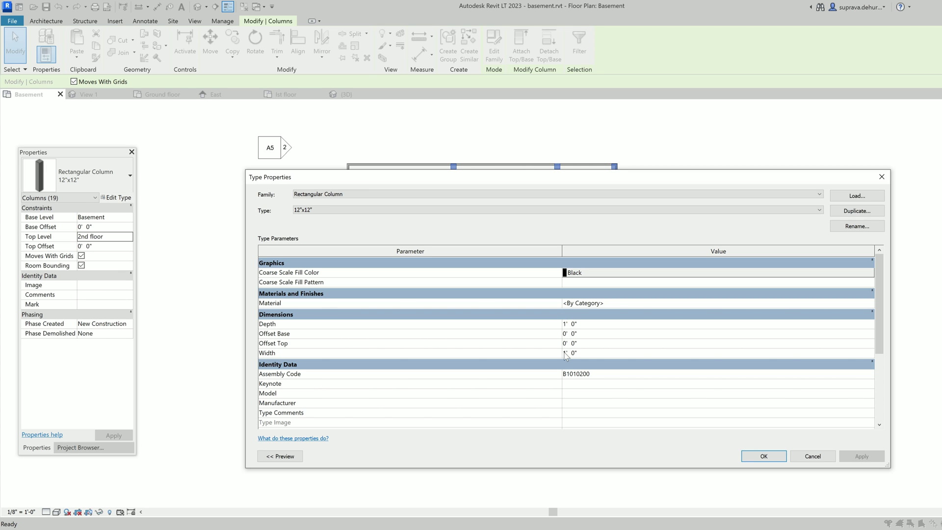
{"action": "left_click", "coordinate": [763, 456]}
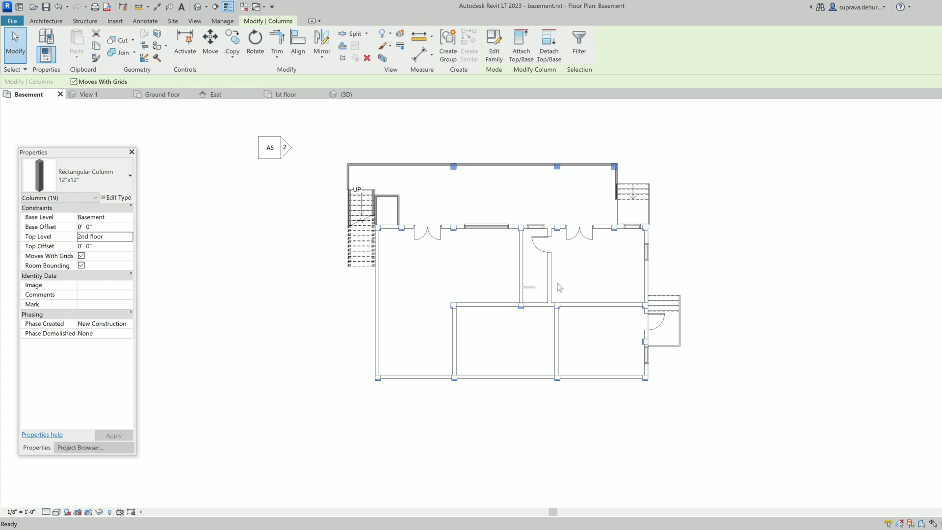
Deselect, open the {3D} view and zoom out to see the columns reaching the 2nd floor
{"action": "left_click", "coordinate": [202, 400]}
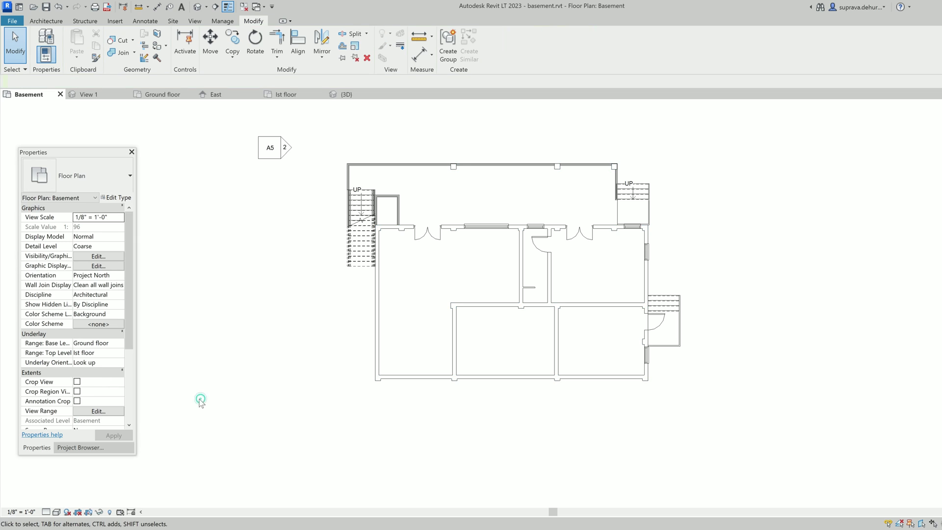
{"action": "left_click", "coordinate": [51, 442]}
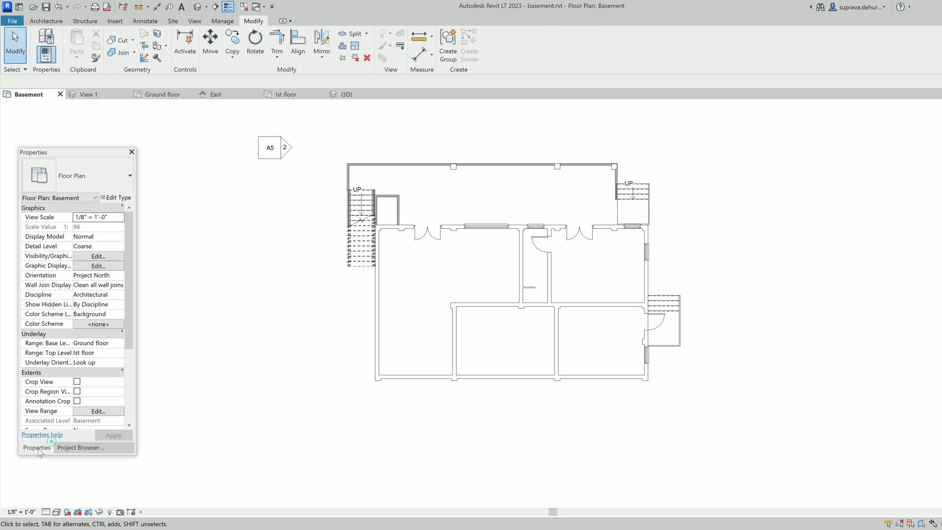
{"action": "left_click", "coordinate": [77, 447]}
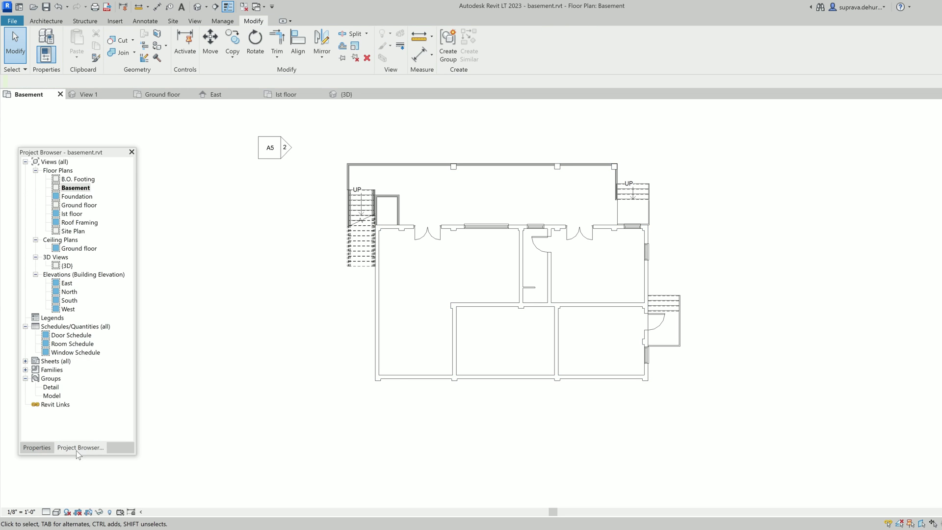
{"action": "double_click", "coordinate": [68, 266]}
{"action": "scroll", "coordinate": [588, 365], "scroll_direction": "down", "scroll_amount": 5}
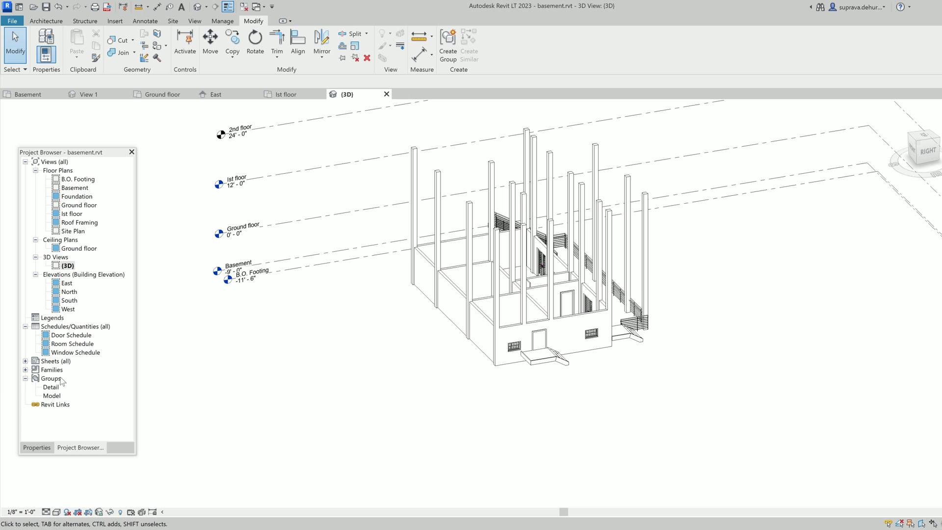
{"action": "left_click", "coordinate": [36, 447]}
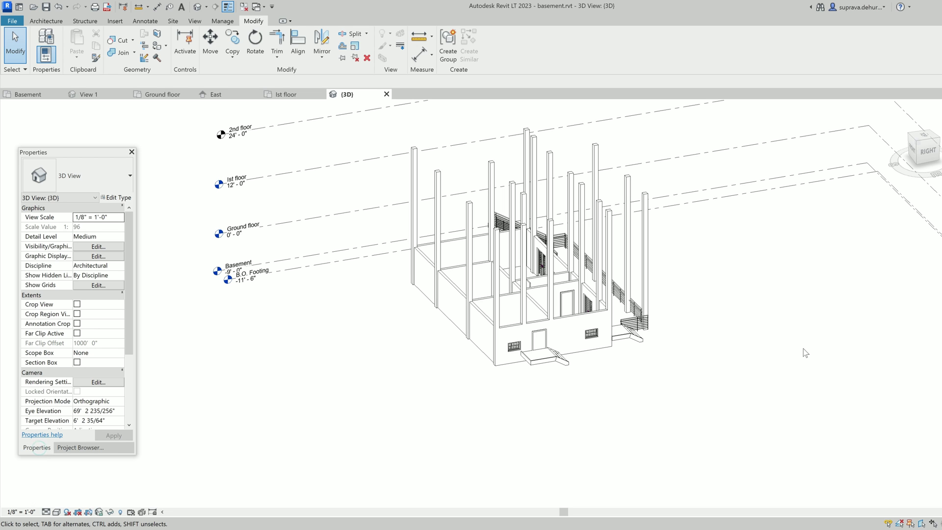
{"action": "left_click", "coordinate": [80, 448]}
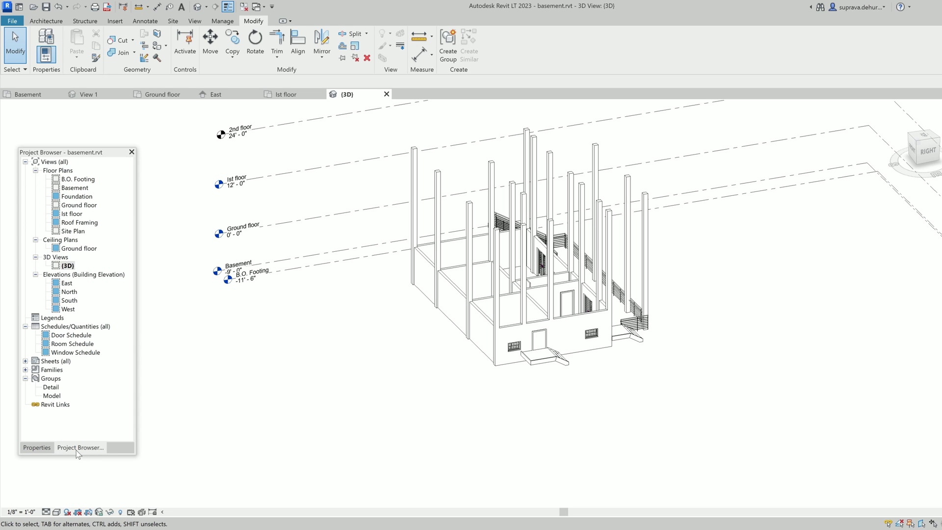
{"action": "left_click", "coordinate": [34, 448]}
{"action": "left_click", "coordinate": [82, 447]}
Reopen the Basement plan, select the east and north wall windows, check Filter, then deselect
{"action": "double_click", "coordinate": [74, 188]}
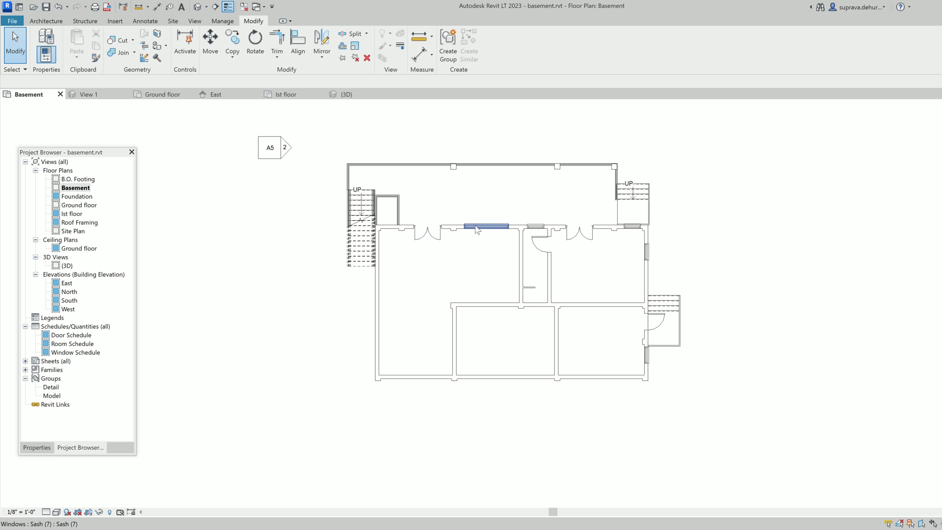
{"action": "left_click", "coordinate": [647, 255]}
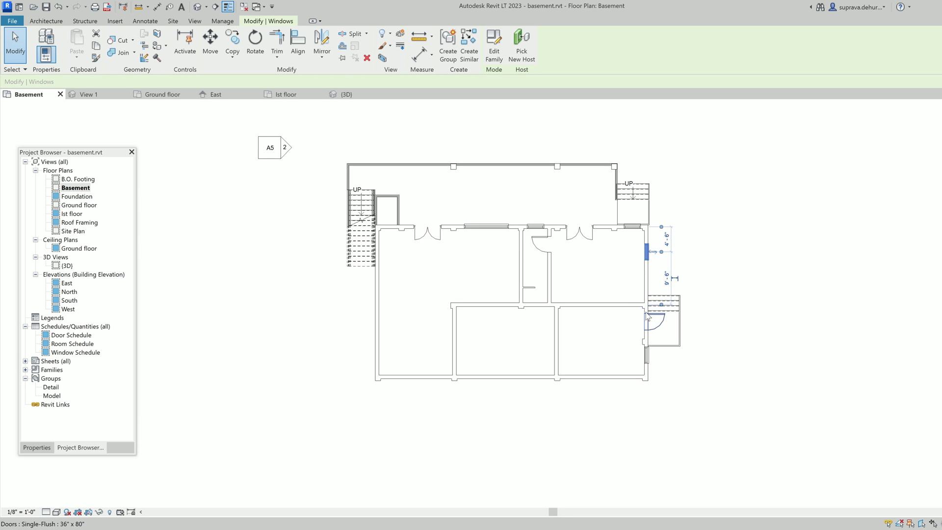
{"action": "left_click", "coordinate": [632, 231], "text": "ctrl"}
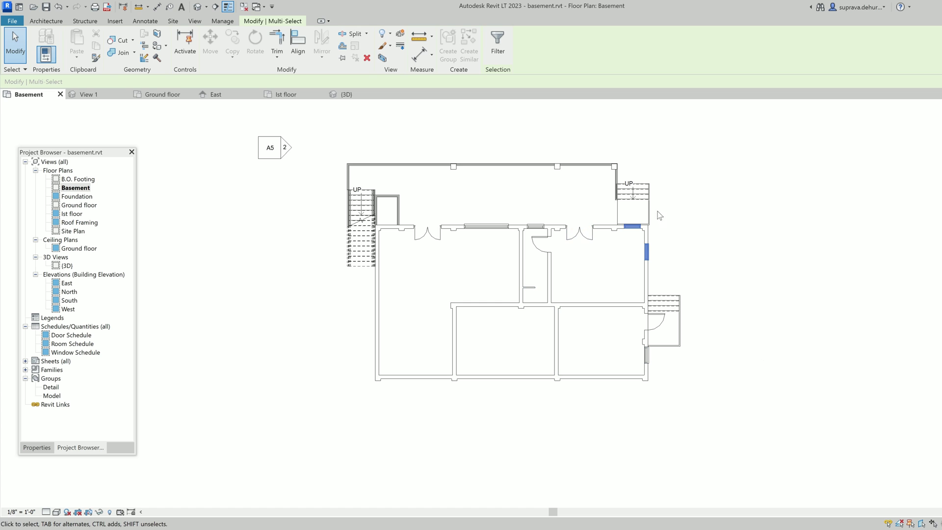
{"action": "left_click", "coordinate": [498, 47]}
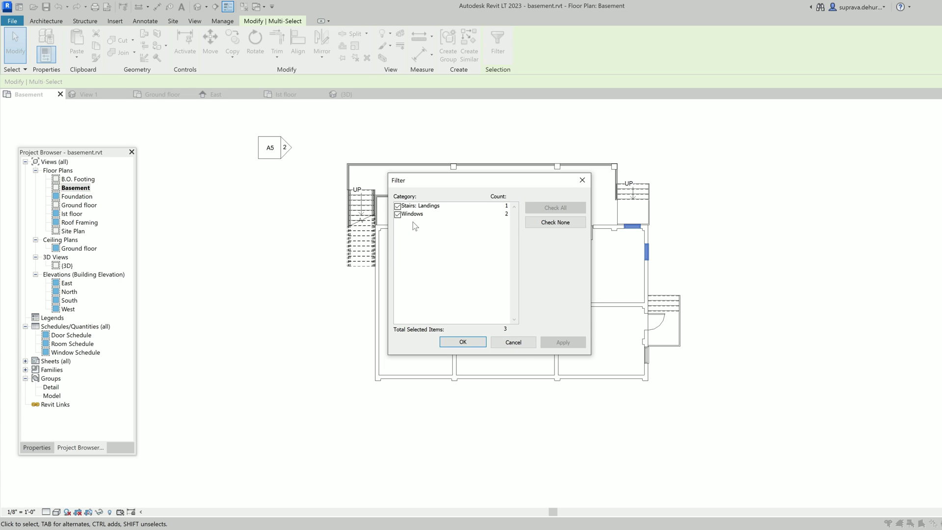
{"action": "left_click", "coordinate": [475, 346]}
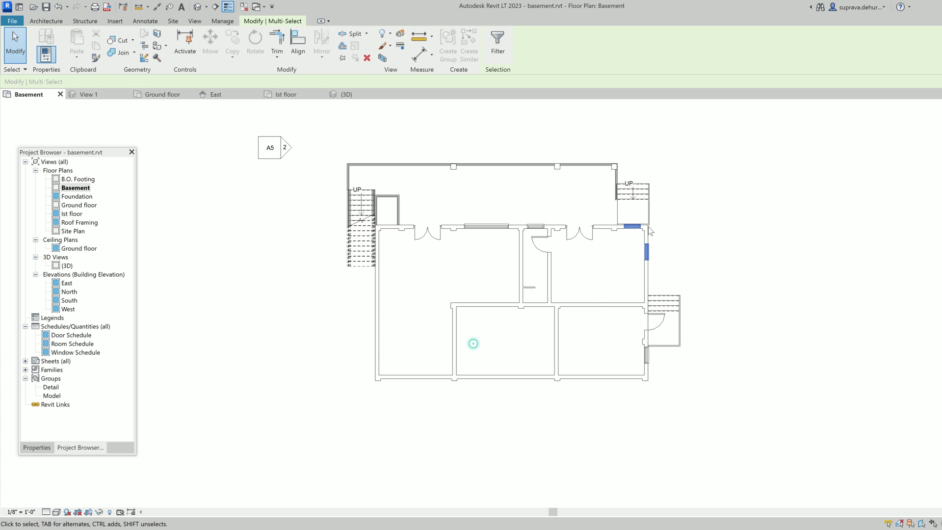
{"action": "left_click", "coordinate": [432, 217]}
Window-select the entire Basement plan, then filter the selection to only the Windows category, leaving its 5 windows
{"action": "left_click_drag", "start_coordinate": [300, 134], "coordinate": [726, 409]}
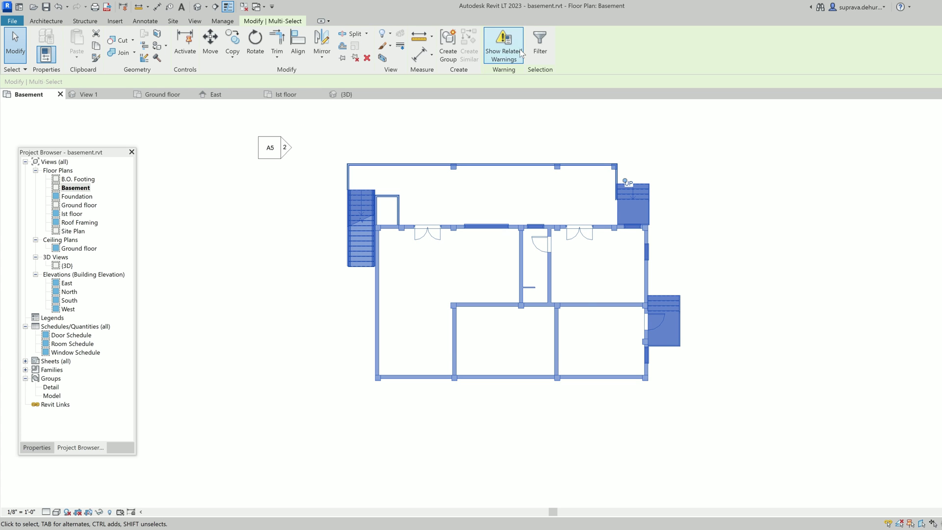
{"action": "left_click", "coordinate": [539, 43]}
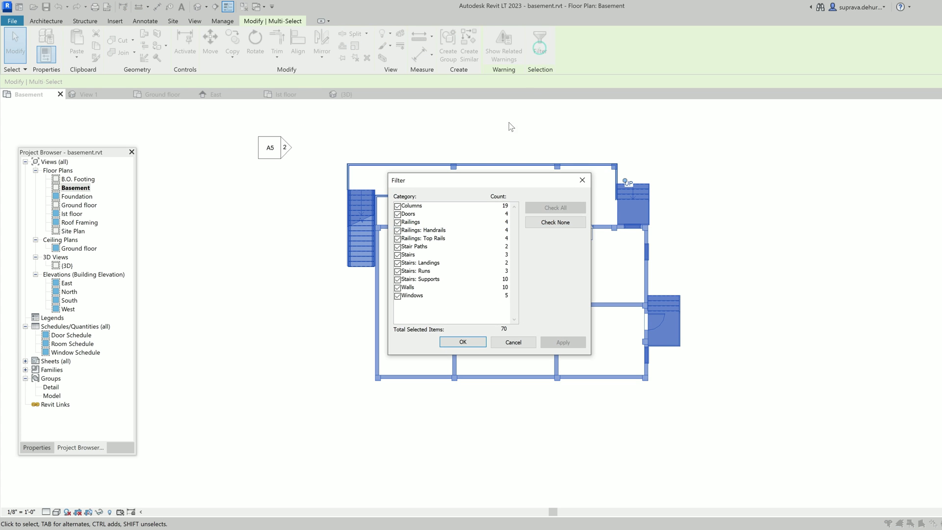
{"action": "left_click", "coordinate": [539, 221]}
{"action": "left_click", "coordinate": [397, 295]}
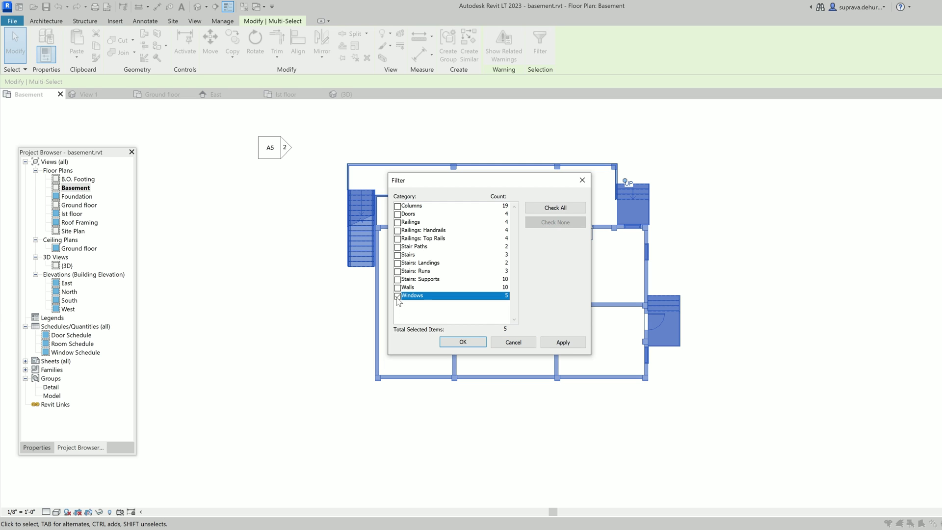
{"action": "left_click", "coordinate": [562, 342]}
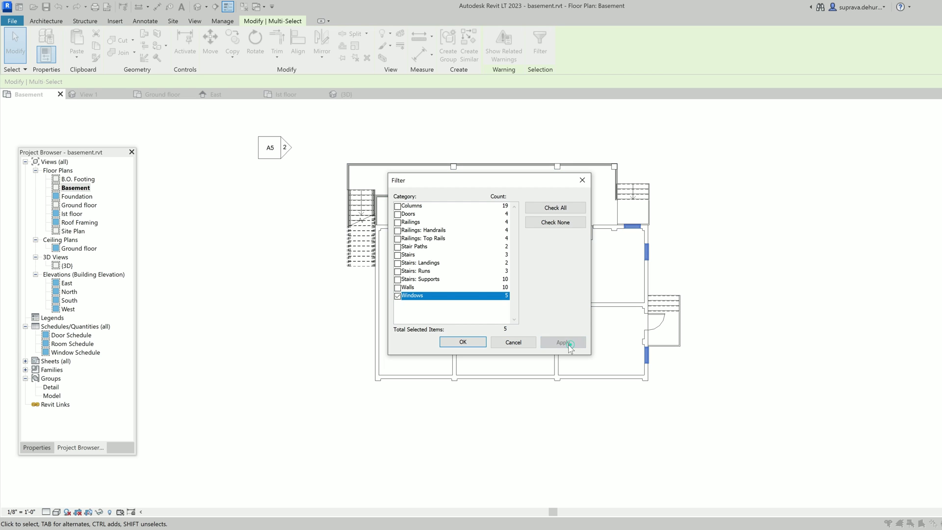
{"action": "left_click", "coordinate": [478, 343]}
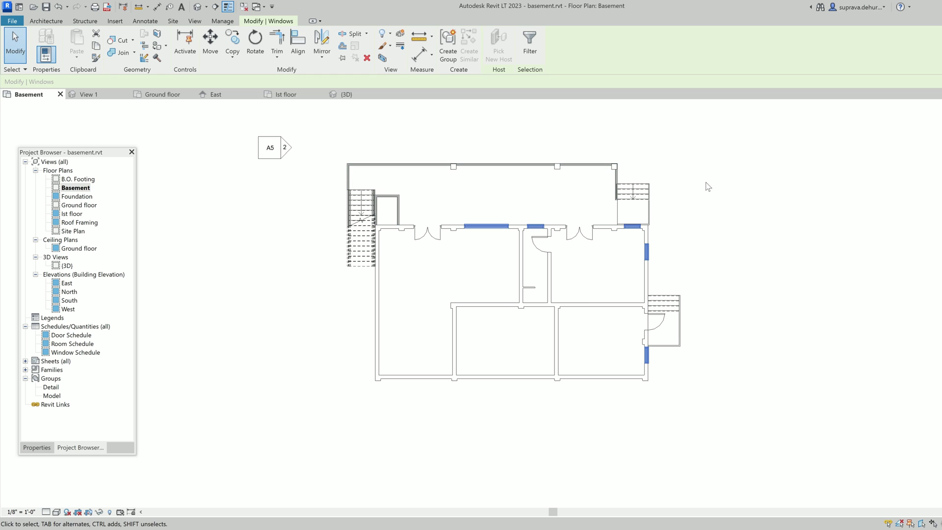